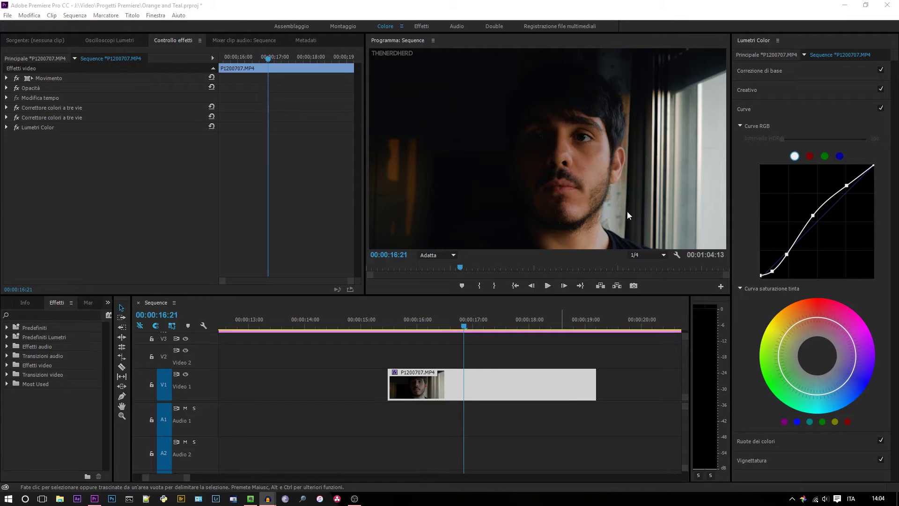
Delete the old Three-Way Color Correctors and Lumetri Color from the clip.
{"action": "left_click", "coordinate": [220, 179]}
{"action": "left_click", "coordinate": [74, 126], "text": "ctrl"}
{"action": "key", "text": "Delete"}
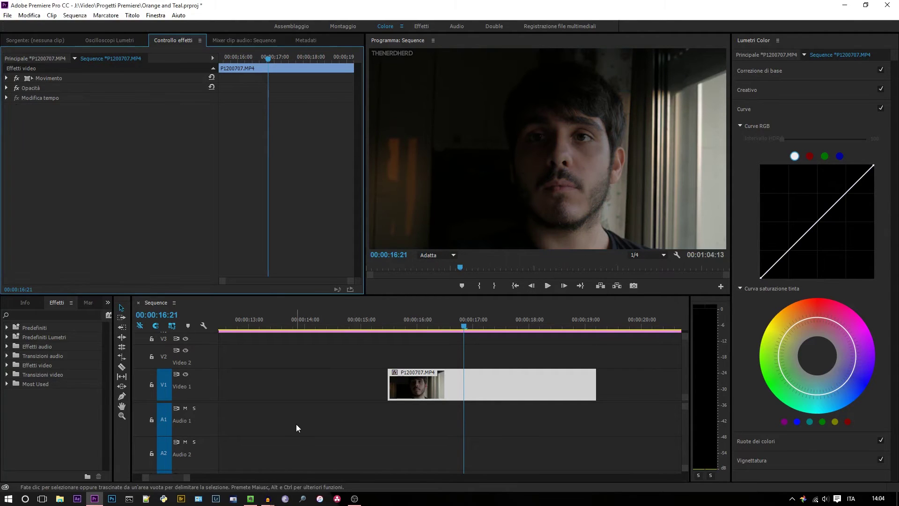
Apply Three-Way Color Corrector from Most Used > Correzione to the portrait clip.
{"action": "left_click", "coordinate": [7, 385]}
{"action": "left_click", "coordinate": [13, 402]}
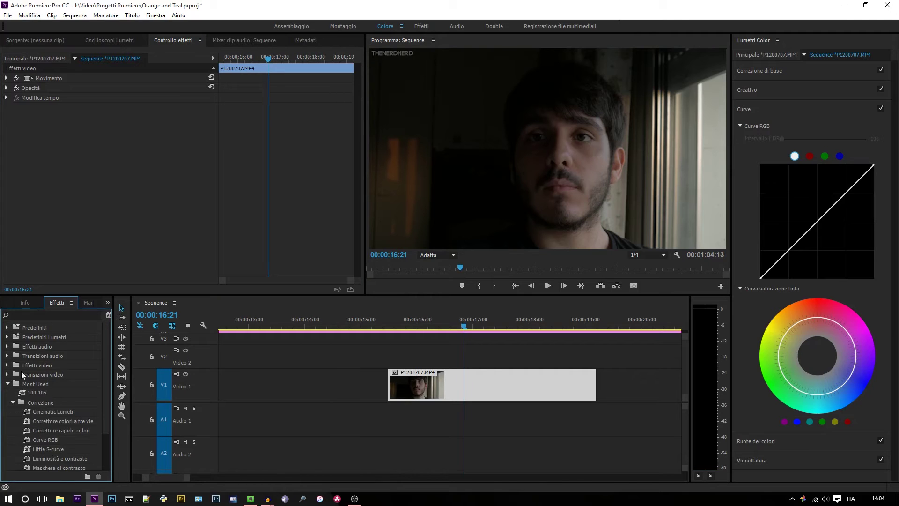
{"action": "scroll", "coordinate": [97, 418], "scroll_direction": "down", "scroll_amount": 2}
{"action": "scroll", "coordinate": [100, 445], "scroll_direction": "down", "scroll_amount": 2}
{"action": "scroll", "coordinate": [86, 446], "scroll_direction": "down", "scroll_amount": 1}
{"action": "left_click_drag", "start_coordinate": [50, 379], "coordinate": [437, 378]}
{"action": "scroll", "coordinate": [206, 168], "scroll_direction": "down", "scroll_amount": 2}
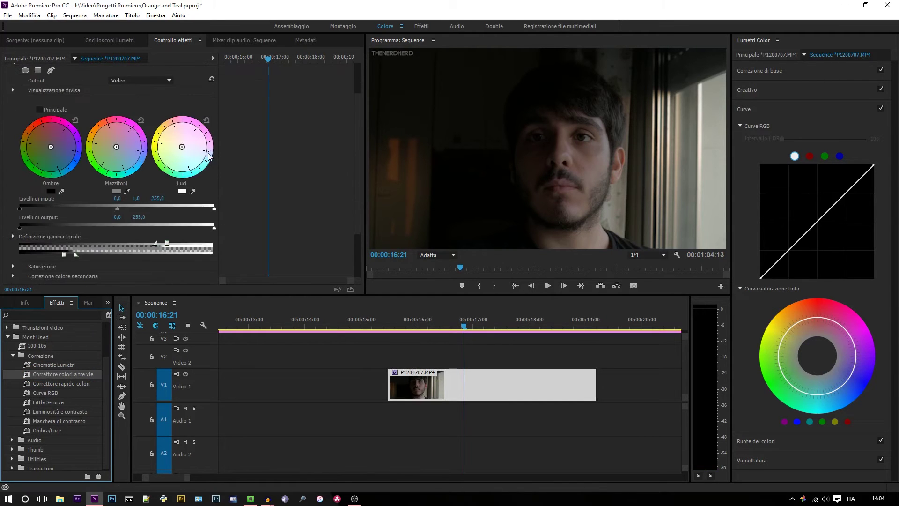
{"action": "scroll", "coordinate": [220, 184], "scroll_direction": "down", "scroll_amount": 2}
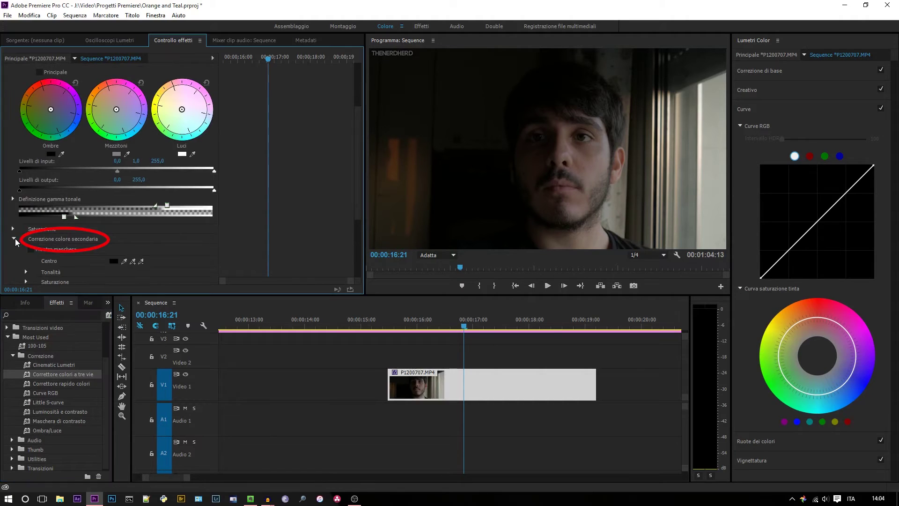
Sample the face's skin tone as the secondary centre colour, with the mask shown.
{"action": "left_click", "coordinate": [12, 239]}
{"action": "scroll", "coordinate": [100, 243], "scroll_direction": "down", "scroll_amount": 1}
{"action": "left_click", "coordinate": [124, 224]}
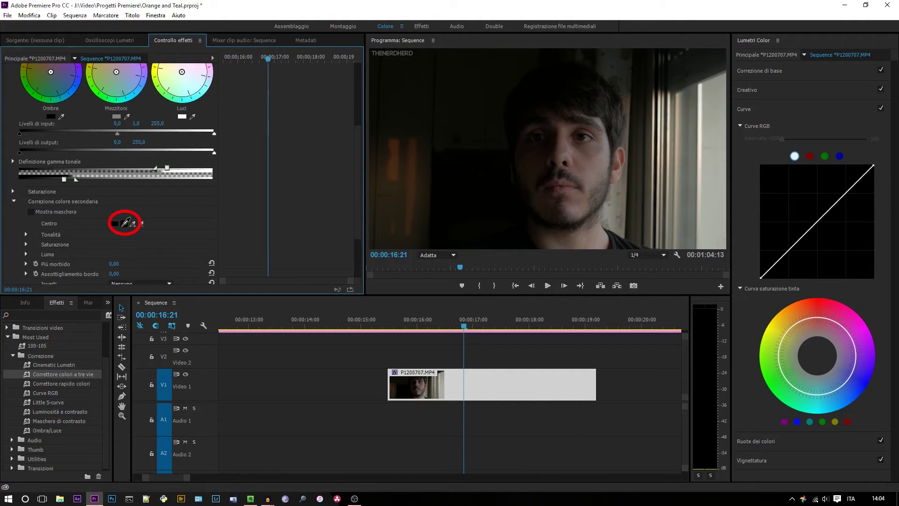
{"action": "left_click", "coordinate": [589, 164]}
{"action": "left_click", "coordinate": [31, 212]}
Add more face skin samples so the selection covers the whole face.
{"action": "left_click", "coordinate": [133, 224]}
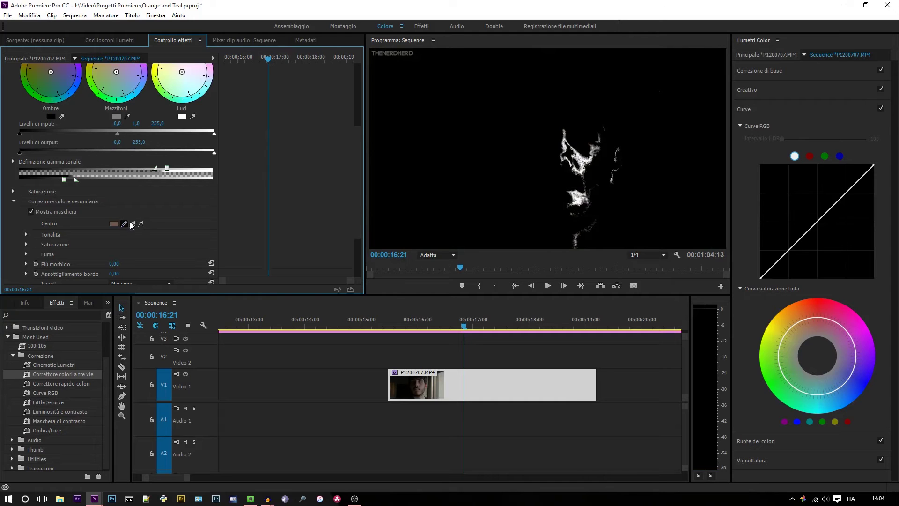
{"action": "left_click", "coordinate": [135, 224]}
{"action": "left_click", "coordinate": [597, 171]}
{"action": "left_click", "coordinate": [140, 222]}
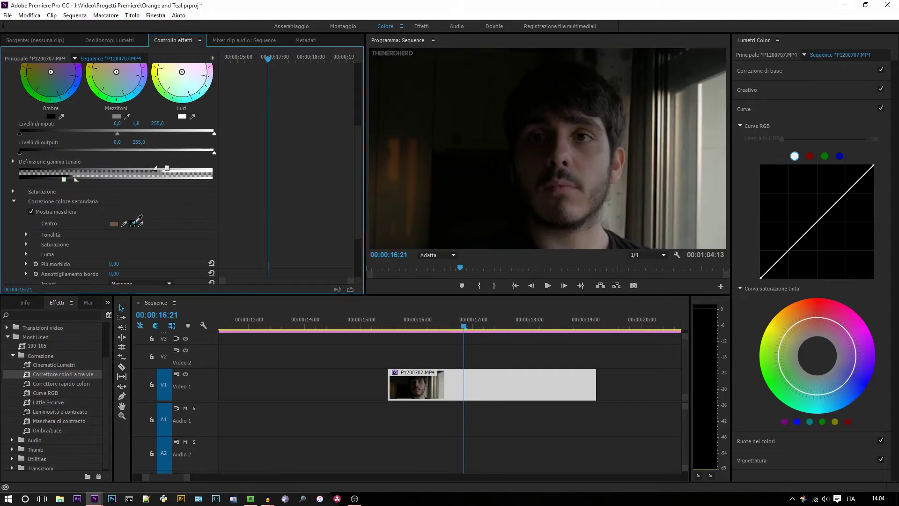
{"action": "left_click", "coordinate": [589, 170]}
{"action": "left_click", "coordinate": [132, 223]}
{"action": "left_click", "coordinate": [586, 183]}
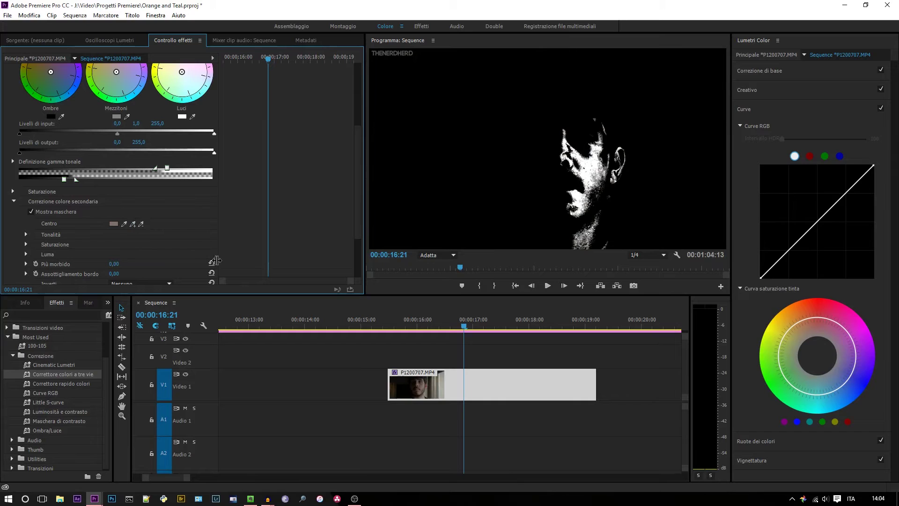
{"action": "left_click", "coordinate": [133, 223]}
{"action": "left_click", "coordinate": [527, 170]}
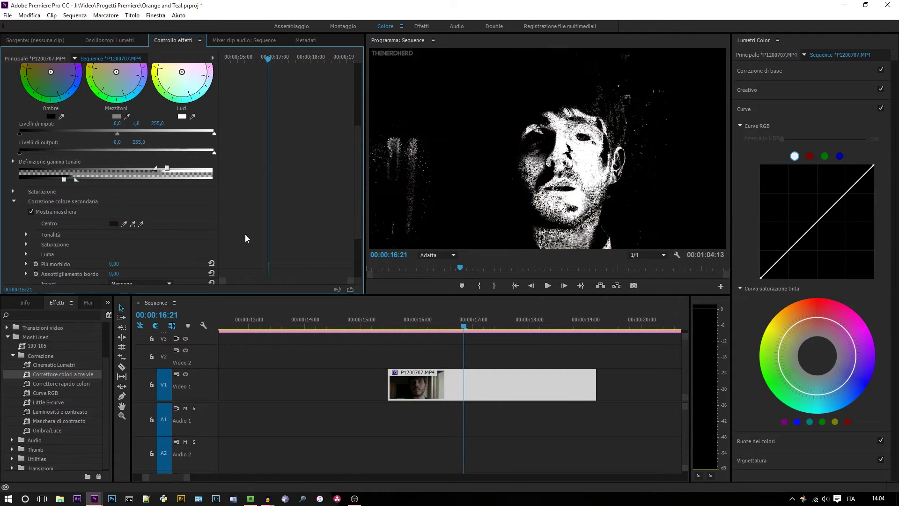
{"action": "left_click", "coordinate": [136, 220]}
{"action": "left_click", "coordinate": [548, 175]}
Soften the selection edges to 2,36 and sample another face point.
{"action": "scroll", "coordinate": [19, 232], "scroll_direction": "down", "scroll_amount": 3}
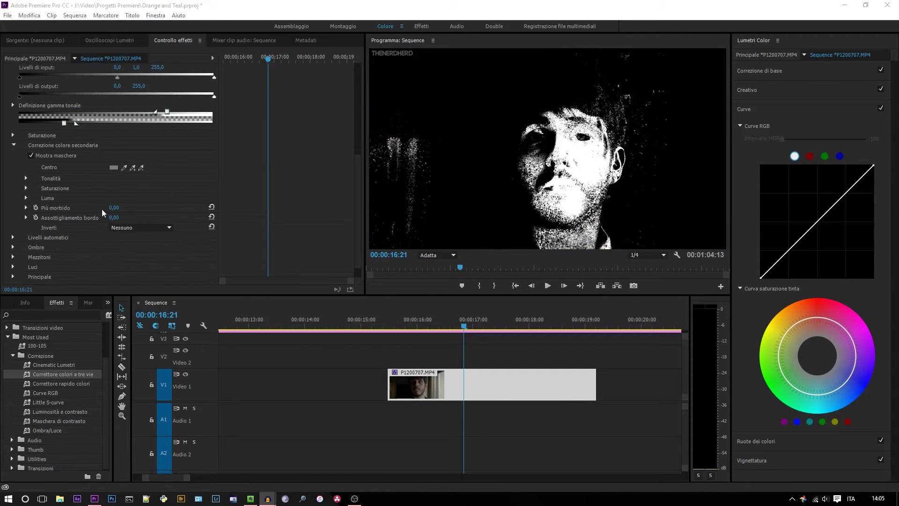
{"action": "scroll", "coordinate": [55, 219], "scroll_direction": "down", "scroll_amount": 1}
{"action": "left_click", "coordinate": [26, 189]}
{"action": "left_click_drag", "start_coordinate": [21, 207], "coordinate": [25, 207]}
{"action": "left_click", "coordinate": [134, 149]}
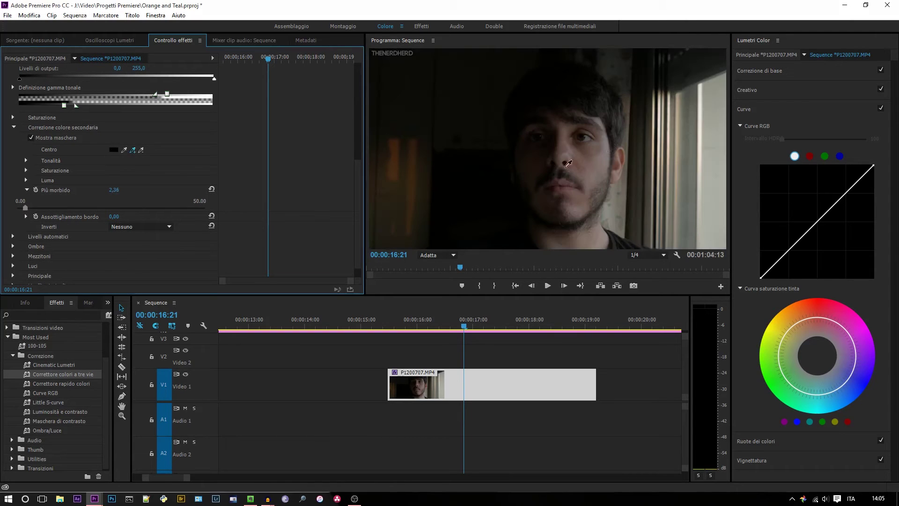
{"action": "left_click", "coordinate": [605, 150]}
{"action": "left_click", "coordinate": [133, 150]}
Re-pick the skin centre colour and tint shadows, midtones and highlights toward orange.
{"action": "left_click", "coordinate": [506, 189]}
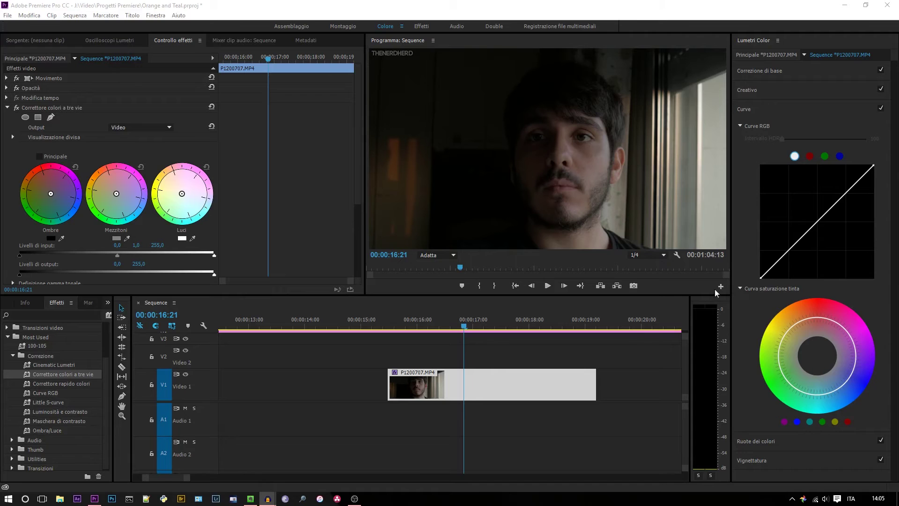
{"action": "left_click", "coordinate": [52, 195]}
{"action": "left_click_drag", "start_coordinate": [53, 197], "coordinate": [50, 194]}
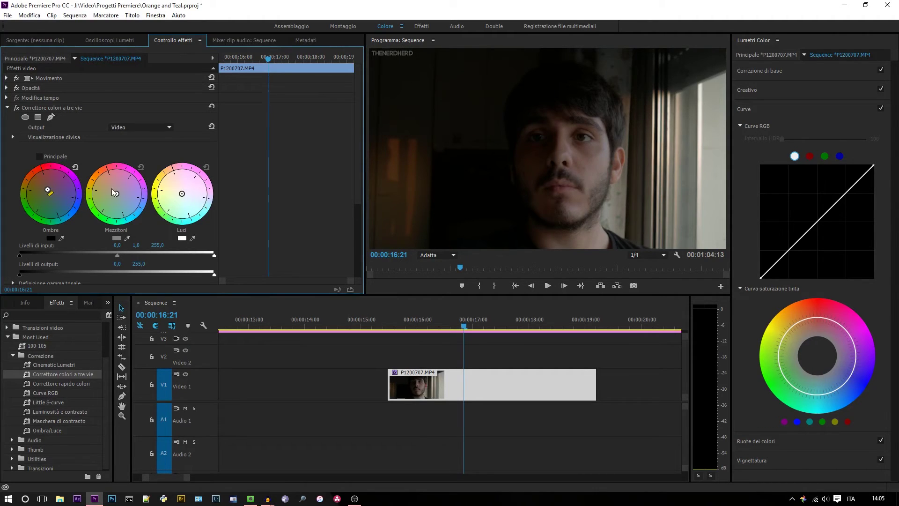
{"action": "left_click_drag", "start_coordinate": [116, 193], "coordinate": [113, 190]}
{"action": "left_click_drag", "start_coordinate": [181, 194], "coordinate": [177, 188]}
{"action": "left_click_drag", "start_coordinate": [108, 186], "coordinate": [110, 189]}
Raise the Master Saturation to 106,70.
{"action": "scroll", "coordinate": [10, 202], "scroll_direction": "down", "scroll_amount": 1}
{"action": "scroll", "coordinate": [12, 201], "scroll_direction": "down", "scroll_amount": 2}
{"action": "scroll", "coordinate": [12, 206], "scroll_direction": "down", "scroll_amount": 1}
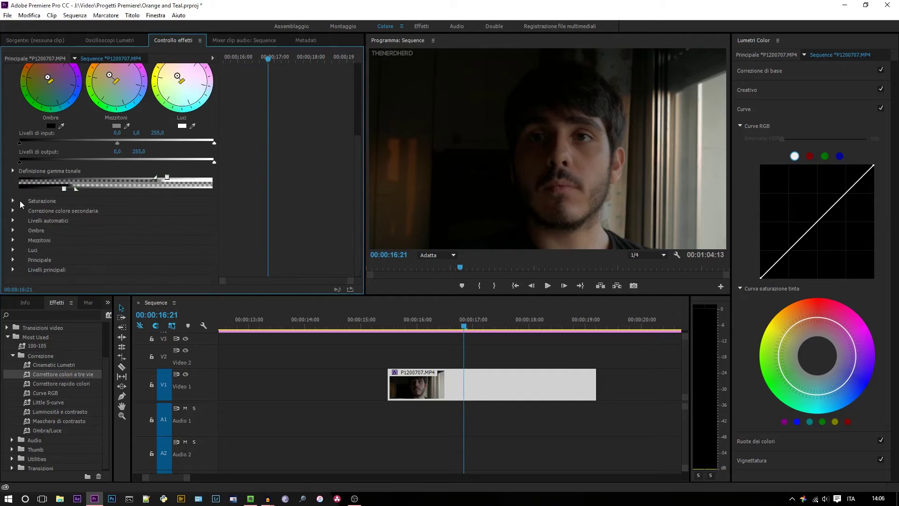
{"action": "left_click", "coordinate": [20, 210]}
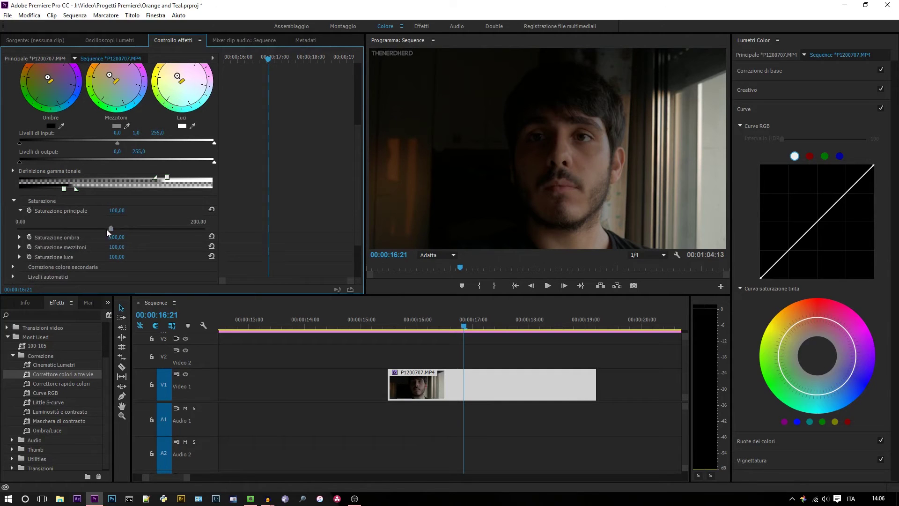
{"action": "left_click_drag", "start_coordinate": [114, 229], "coordinate": [117, 226]}
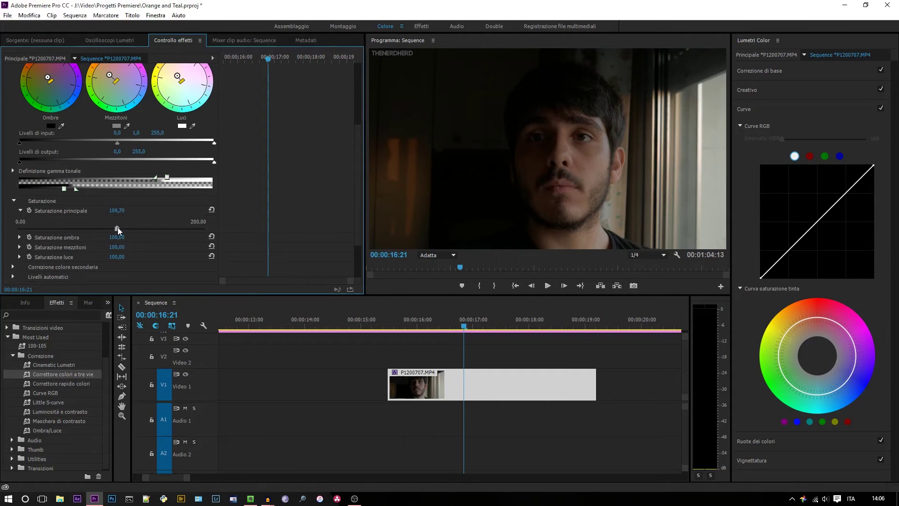
Nudge saturation to 106,70, then copy and paste a second Three-Way Color Corrector.
{"action": "left_click", "coordinate": [17, 209]}
{"action": "scroll", "coordinate": [16, 210], "scroll_direction": "up", "scroll_amount": 2}
{"action": "scroll", "coordinate": [15, 187], "scroll_direction": "up", "scroll_amount": 2}
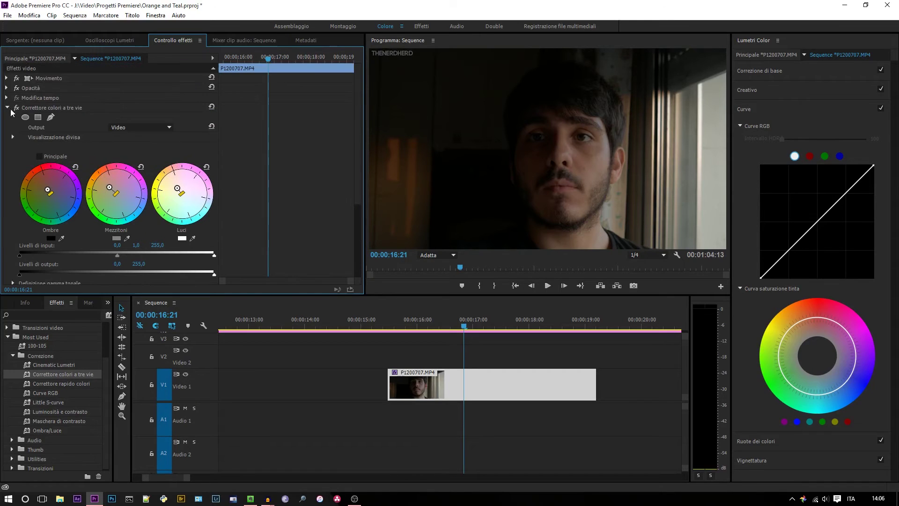
{"action": "left_click", "coordinate": [7, 108]}
{"action": "right_click", "coordinate": [45, 108]}
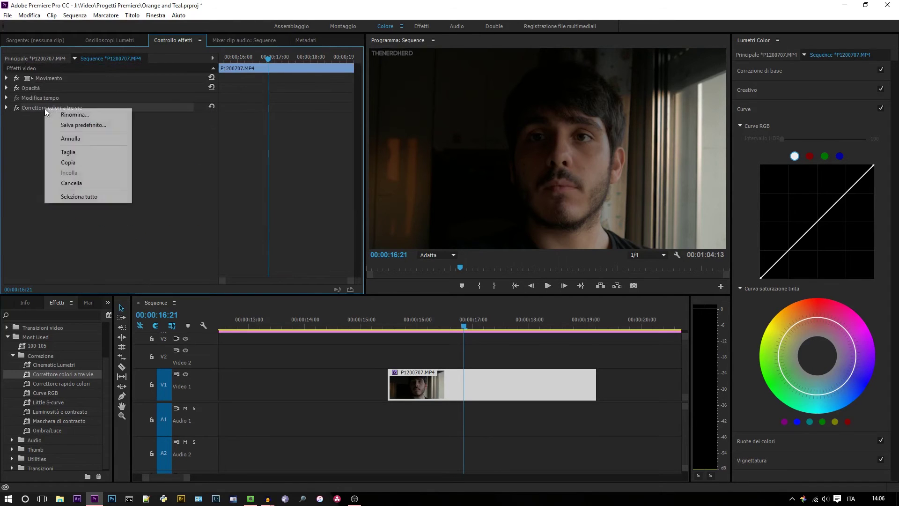
{"action": "left_click", "coordinate": [79, 164]}
{"action": "right_click", "coordinate": [79, 162]}
{"action": "left_click", "coordinate": [98, 227]}
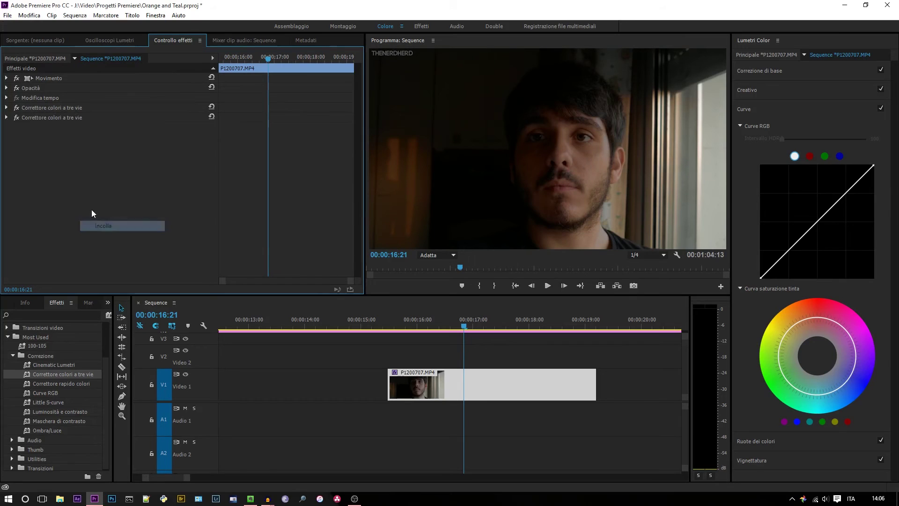
Set the copy's secondary Inverti option to Inverti colore limite.
{"action": "left_click", "coordinate": [7, 118]}
{"action": "scroll", "coordinate": [14, 206], "scroll_direction": "down", "scroll_amount": 1}
{"action": "scroll", "coordinate": [19, 213], "scroll_direction": "down", "scroll_amount": 2}
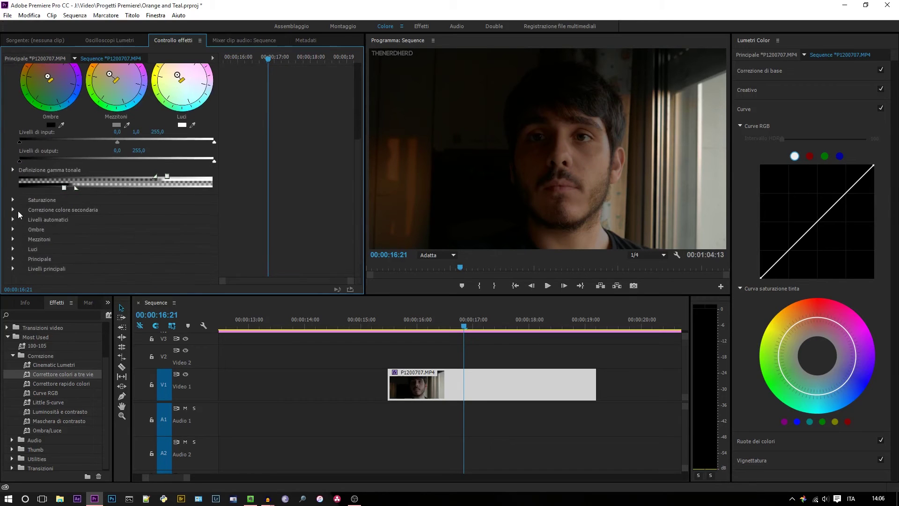
{"action": "left_click", "coordinate": [13, 209]}
{"action": "scroll", "coordinate": [15, 220], "scroll_direction": "down", "scroll_amount": 2}
{"action": "left_click", "coordinate": [141, 252]}
{"action": "left_click", "coordinate": [149, 273]}
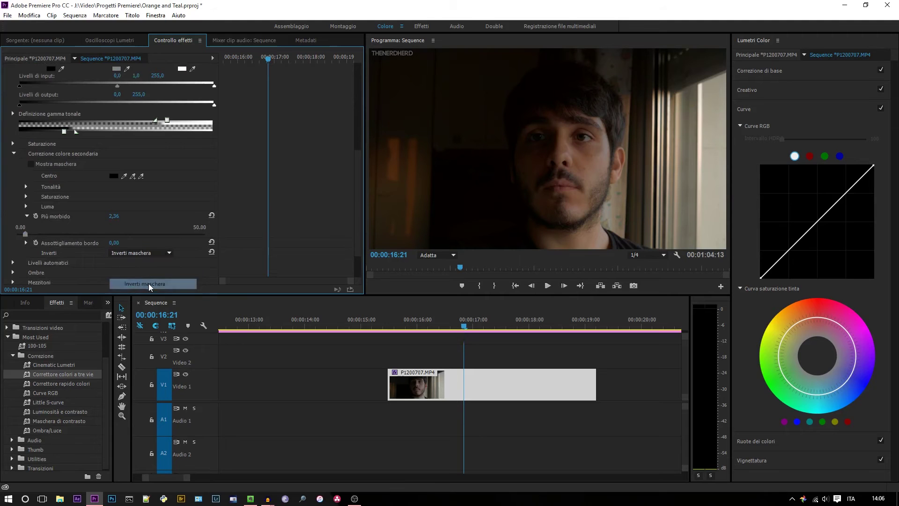
{"action": "scroll", "coordinate": [140, 237], "scroll_direction": "up", "scroll_amount": 1}
{"action": "scroll", "coordinate": [137, 237], "scroll_direction": "up", "scroll_amount": 2}
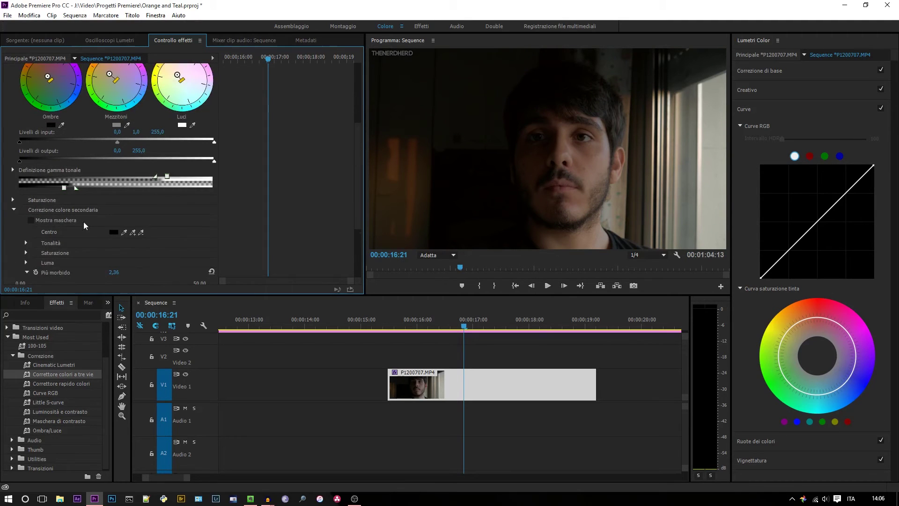
Shift the copy's Ombre, Mezzitoni and Luci wheels toward the lower right.
{"action": "left_click", "coordinate": [13, 219]}
{"action": "scroll", "coordinate": [19, 149], "scroll_direction": "up", "scroll_amount": 2}
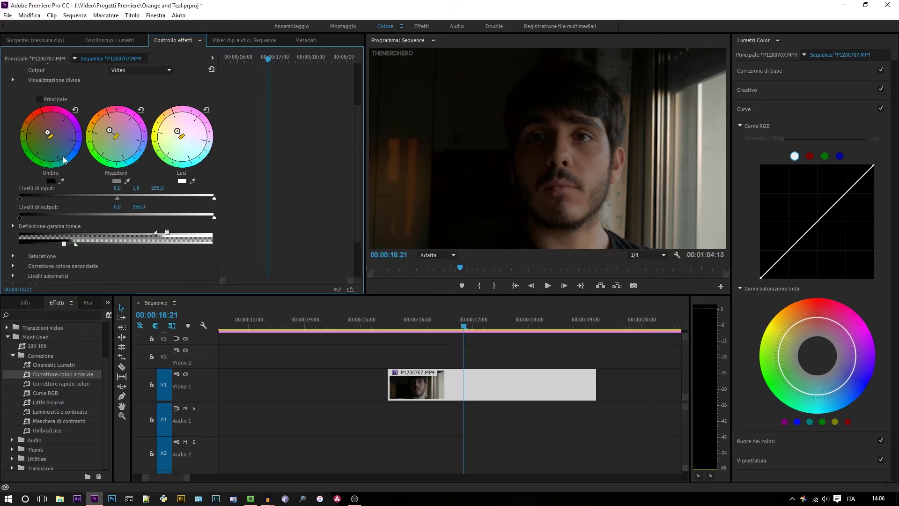
{"action": "left_click_drag", "start_coordinate": [47, 133], "coordinate": [55, 140]}
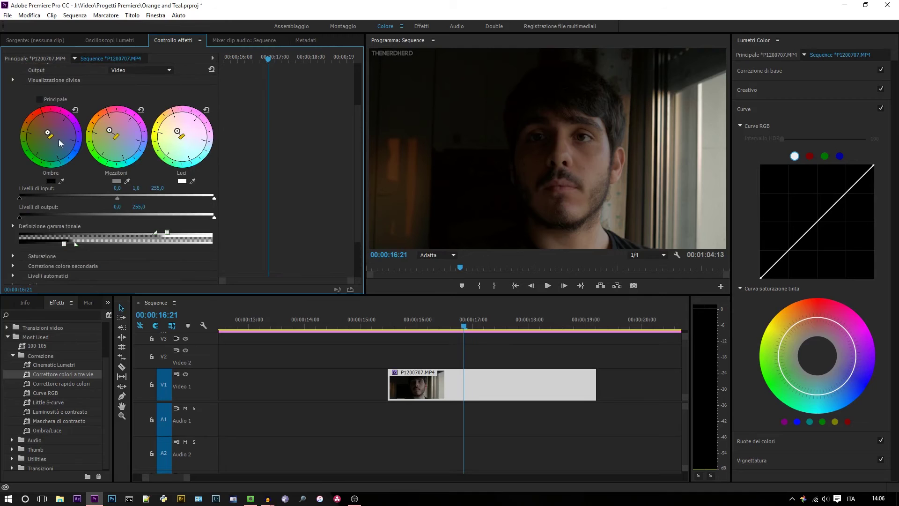
{"action": "left_click", "coordinate": [124, 142]}
{"action": "left_click", "coordinate": [188, 143]}
Lower the copy's Saturazione principale to about 96,28.
{"action": "left_click", "coordinate": [13, 256]}
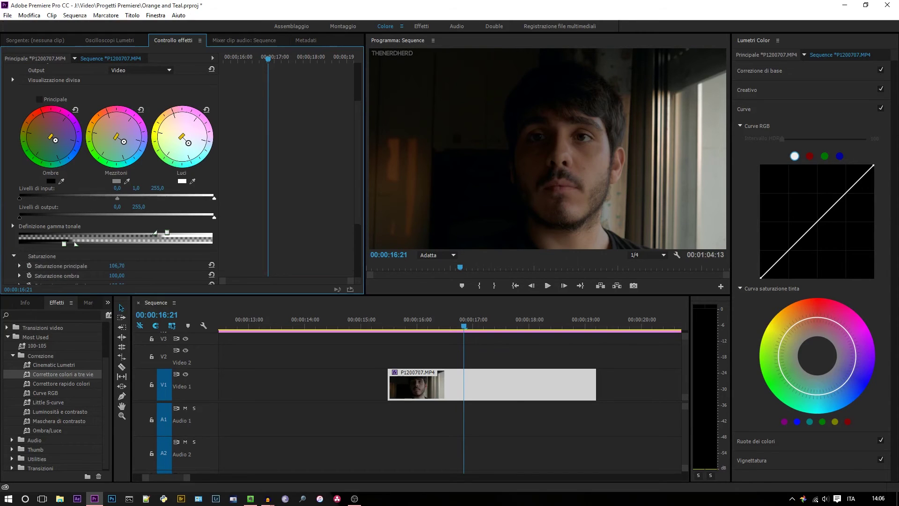
{"action": "scroll", "coordinate": [21, 258], "scroll_direction": "down", "scroll_amount": 2}
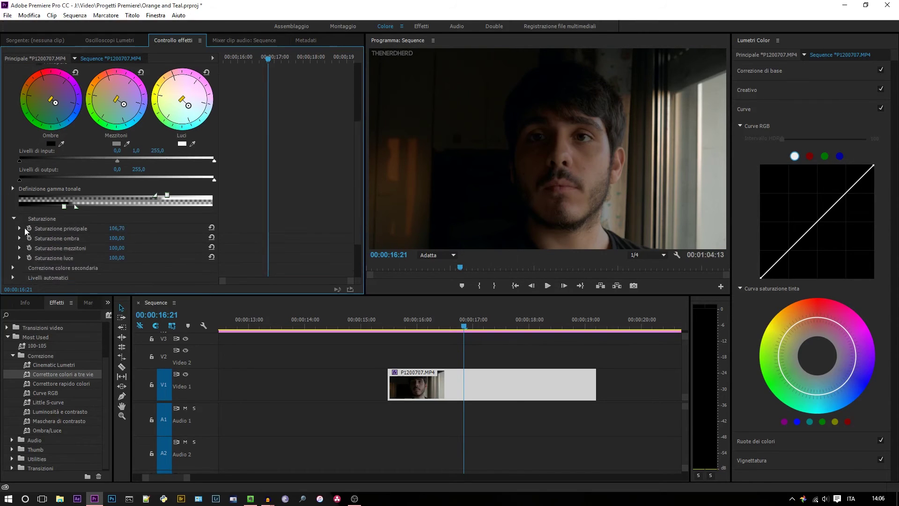
{"action": "left_click", "coordinate": [19, 228]}
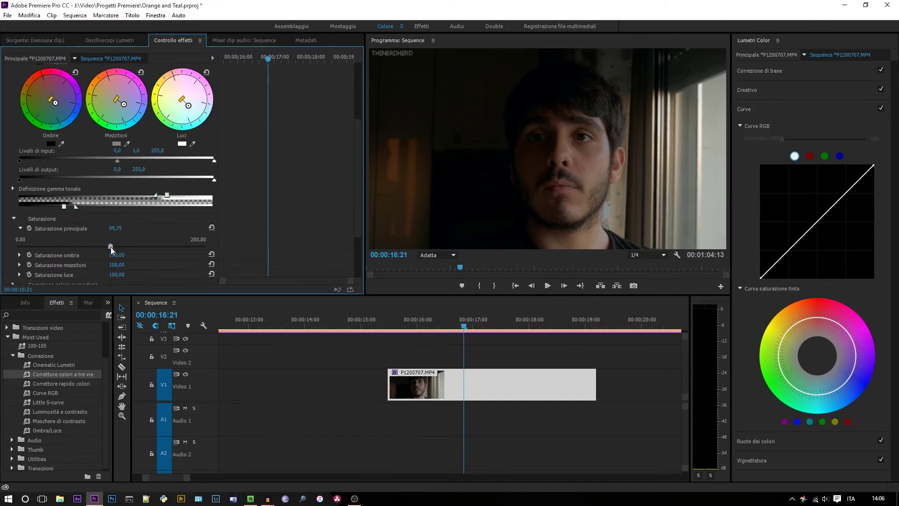
{"action": "scroll", "coordinate": [139, 229], "scroll_direction": "up", "scroll_amount": 3}
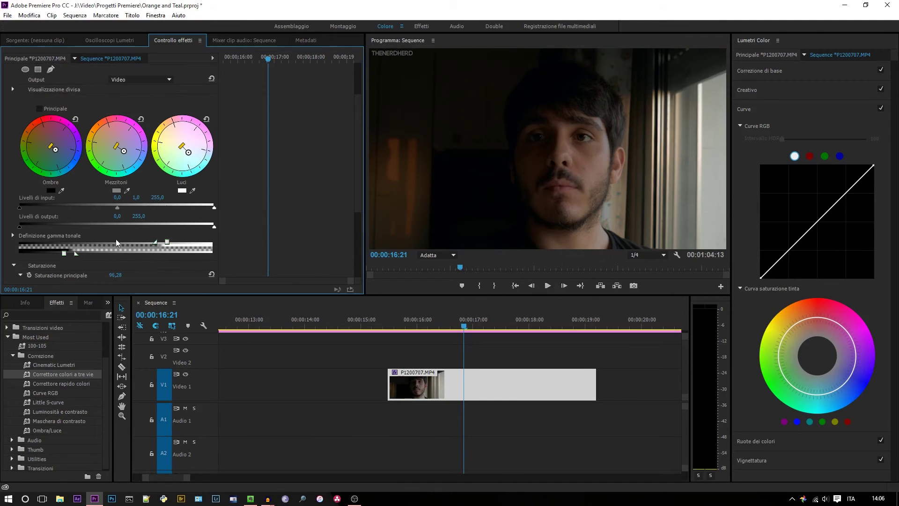
{"action": "scroll", "coordinate": [97, 239], "scroll_direction": "up", "scroll_amount": 3}
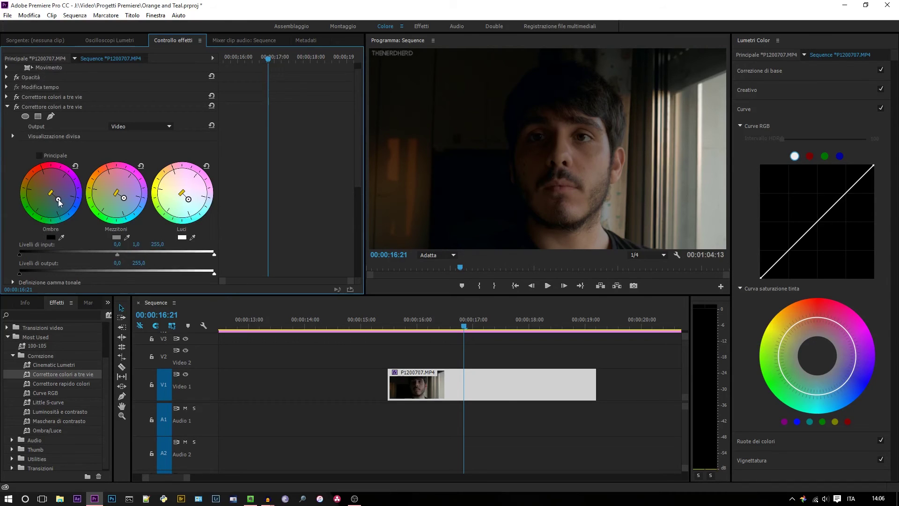
Add two RGB curve points, pulling the shadow point down and the highlight point up.
{"action": "left_click", "coordinate": [817, 220]}
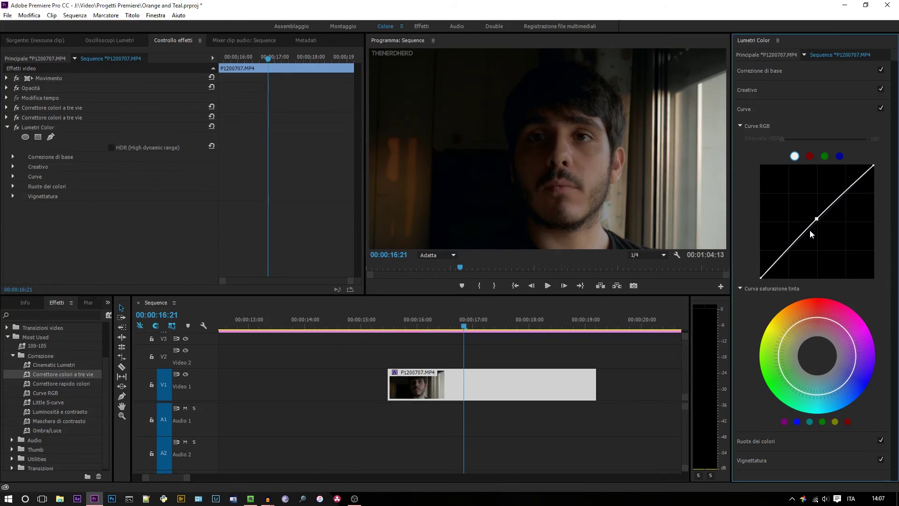
{"action": "left_click", "coordinate": [798, 241]}
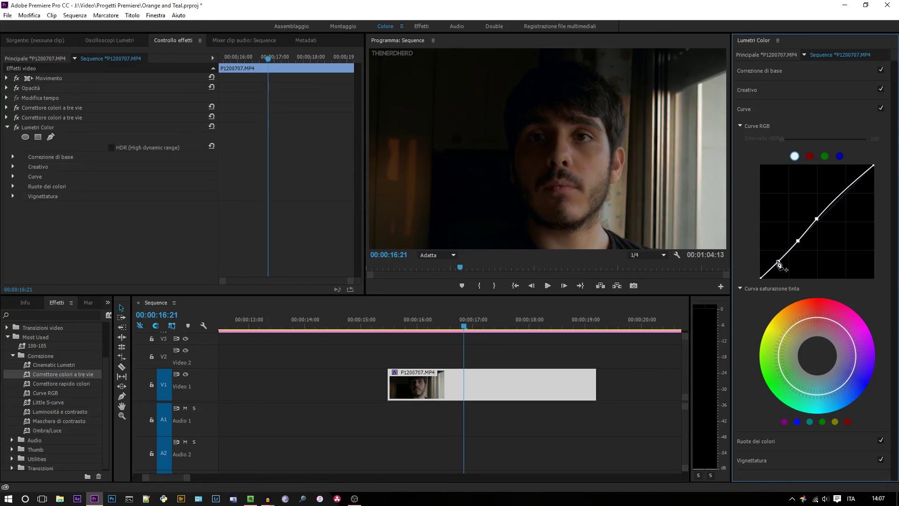
{"action": "left_click_drag", "start_coordinate": [777, 262], "coordinate": [777, 265]}
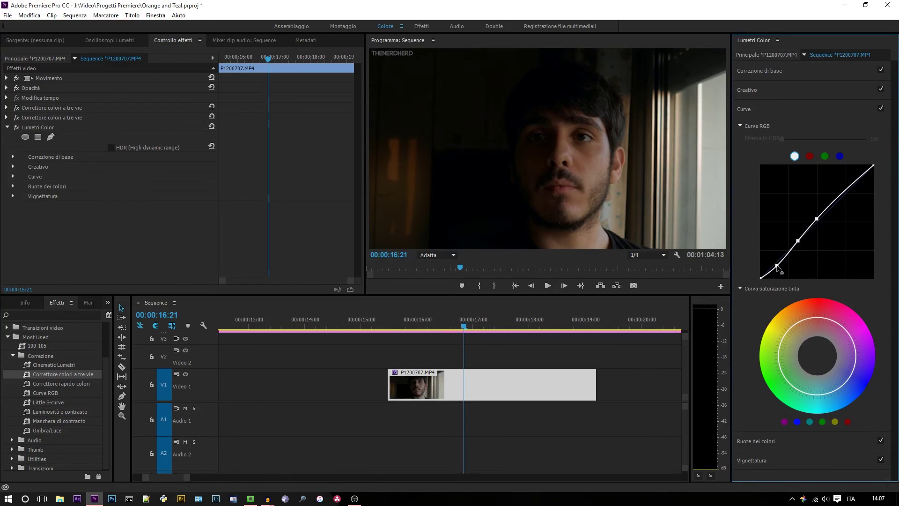
{"action": "left_click_drag", "start_coordinate": [844, 193], "coordinate": [844, 187]}
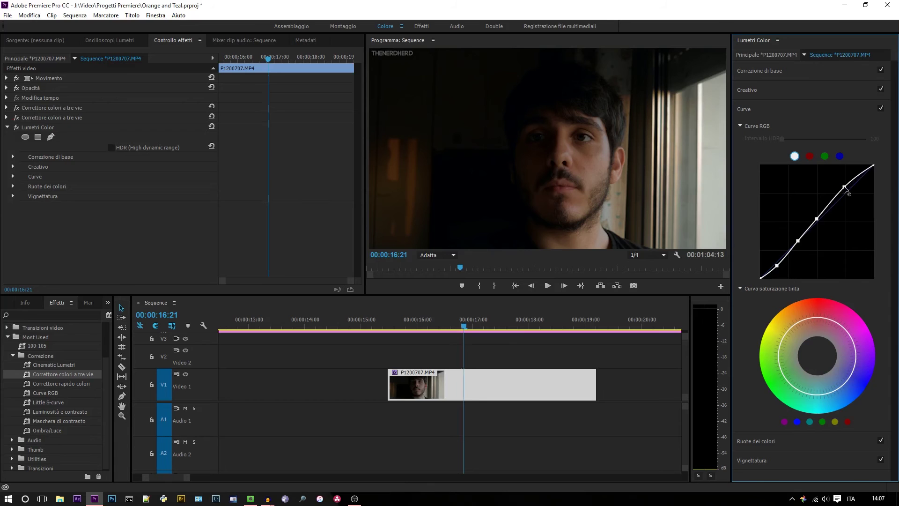